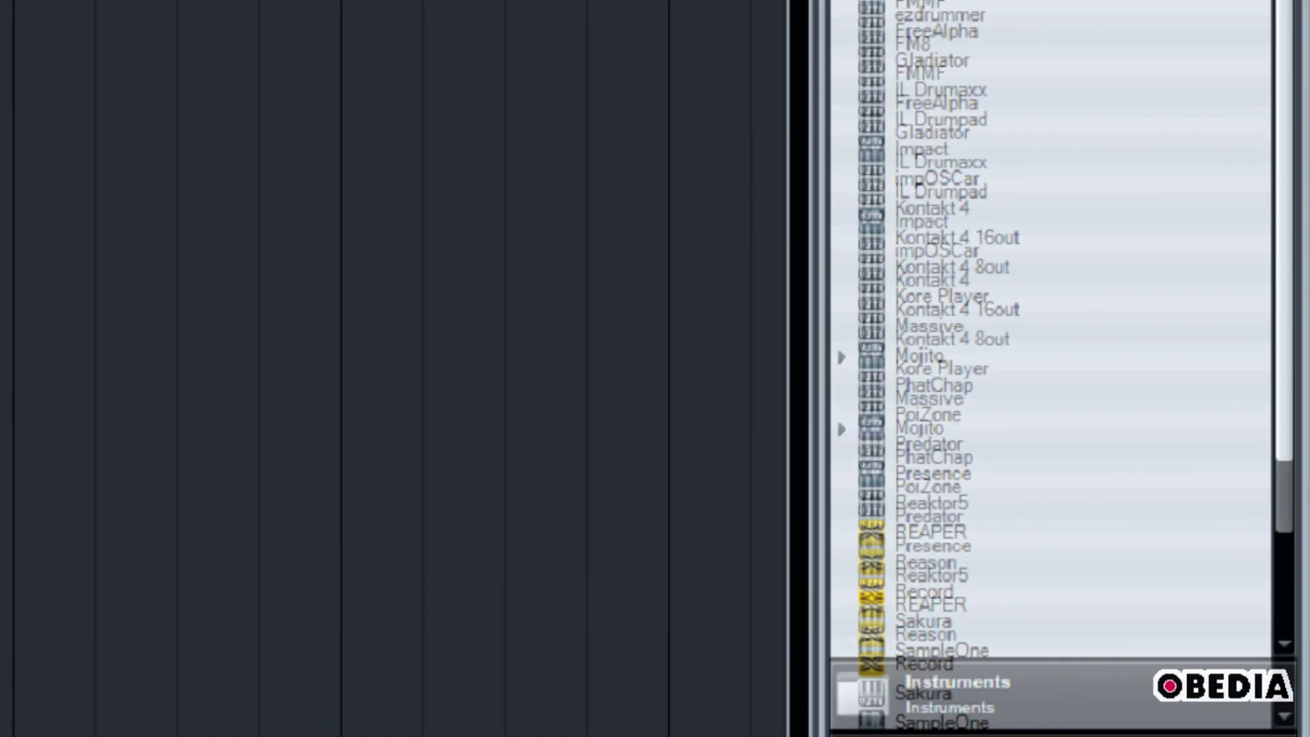
- Sort instruments by Category and drag Reason from the ReWire group into the song as track 1
{"action": "left_click", "coordinate": [1174, 2]}
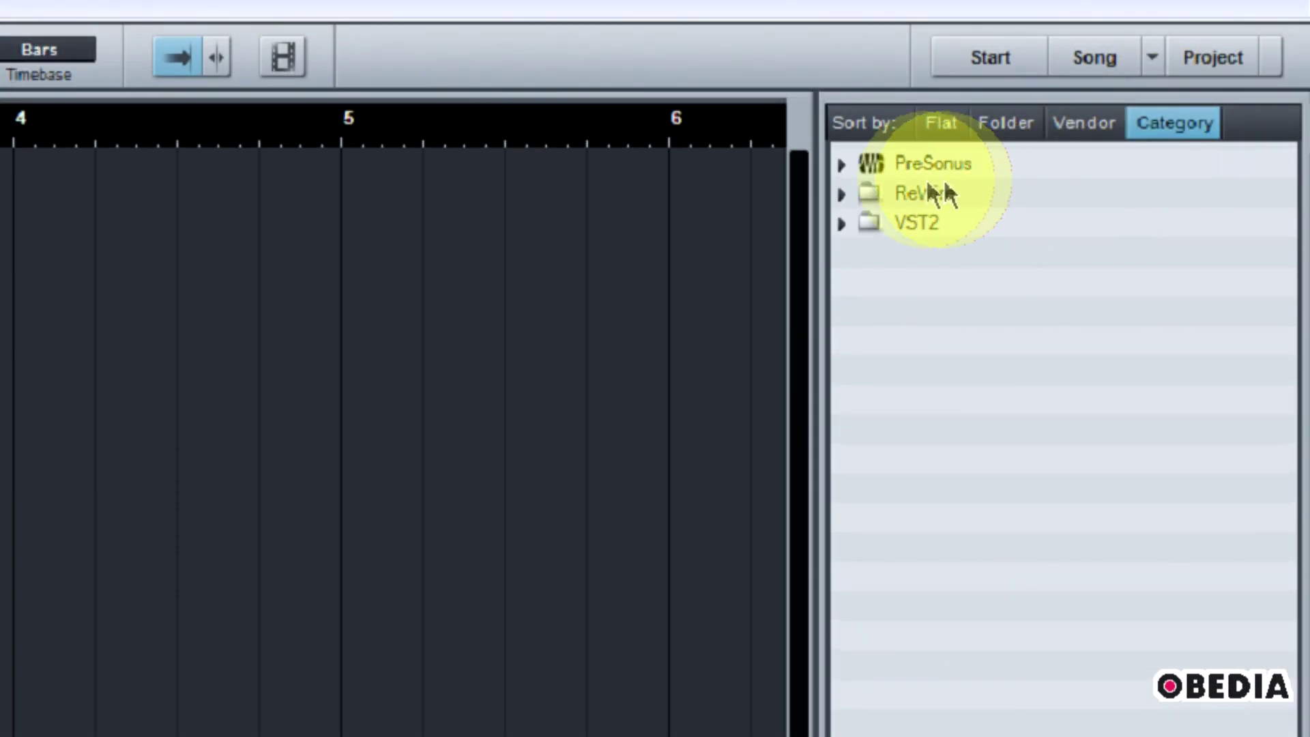
{"action": "left_click", "coordinate": [839, 200]}
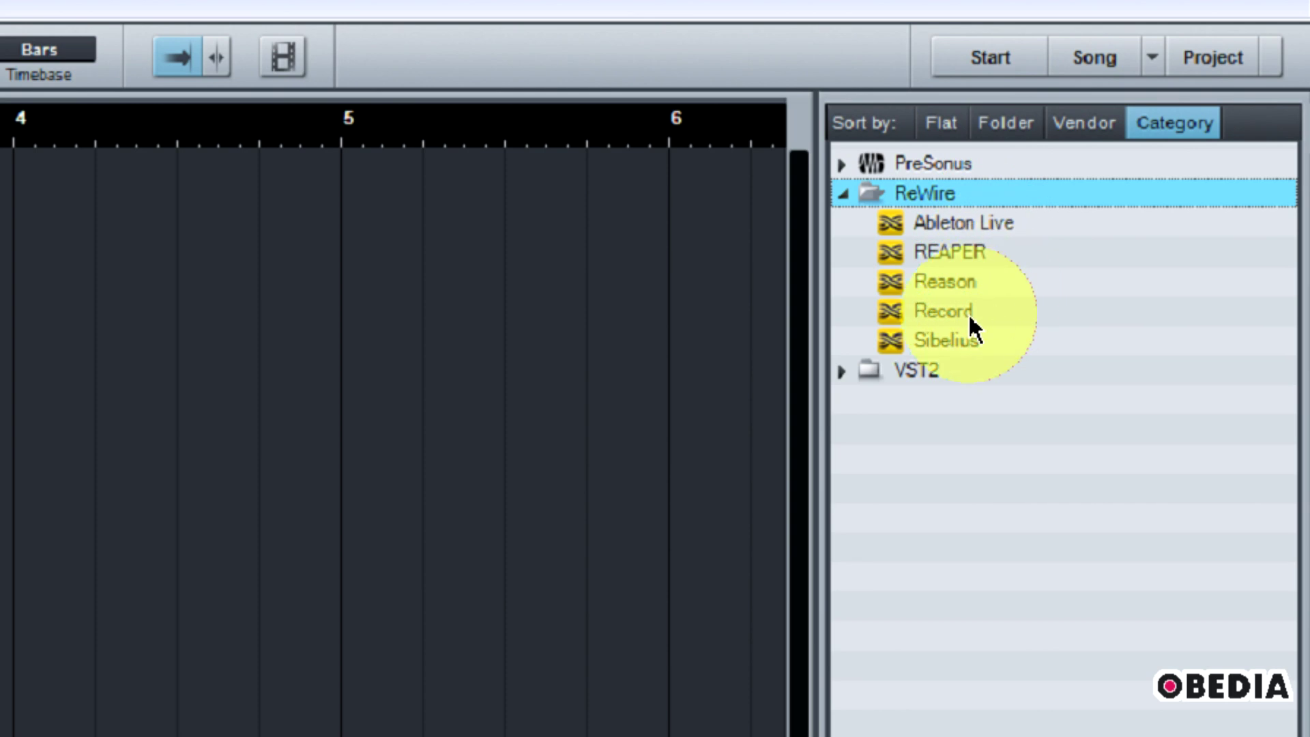
{"action": "left_click_drag", "start_coordinate": [958, 285], "coordinate": [503, 253]}
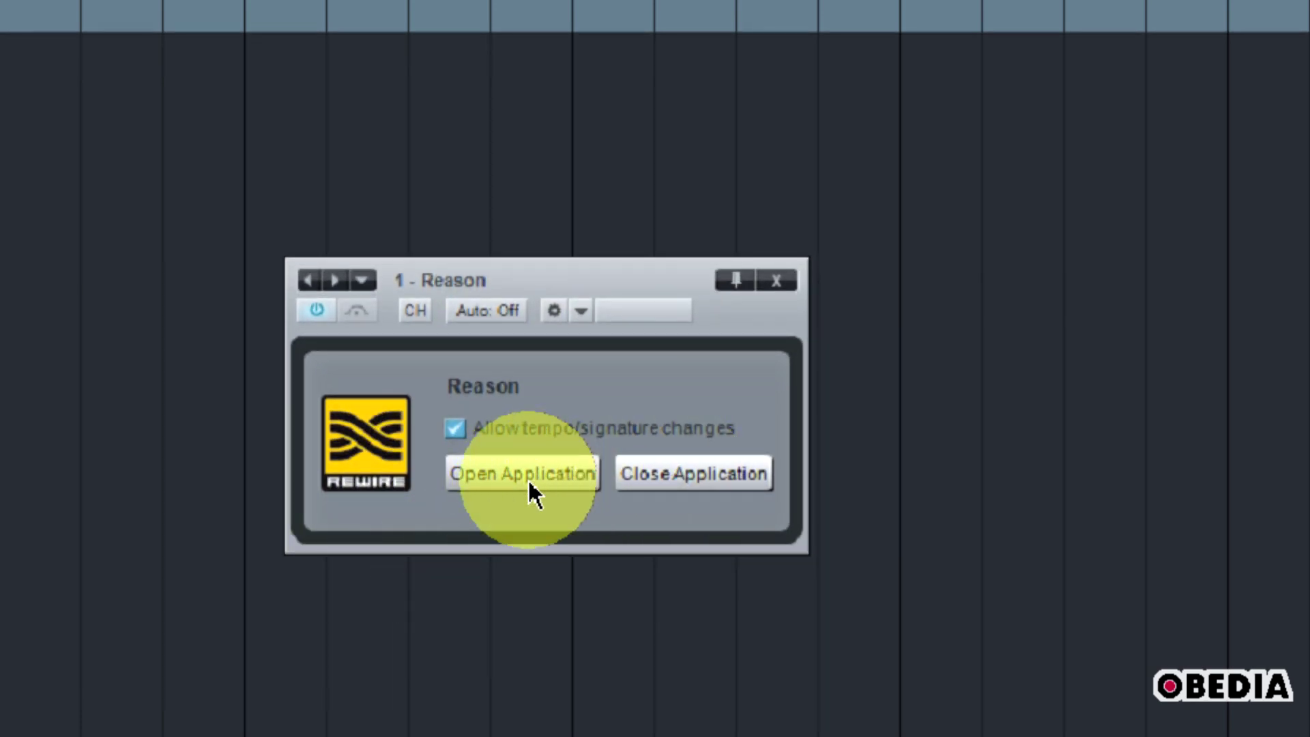
- Launch Reason from the ReWire panel and move its Demo Song window clear of Studio One's track list
{"action": "left_click", "coordinate": [528, 484]}
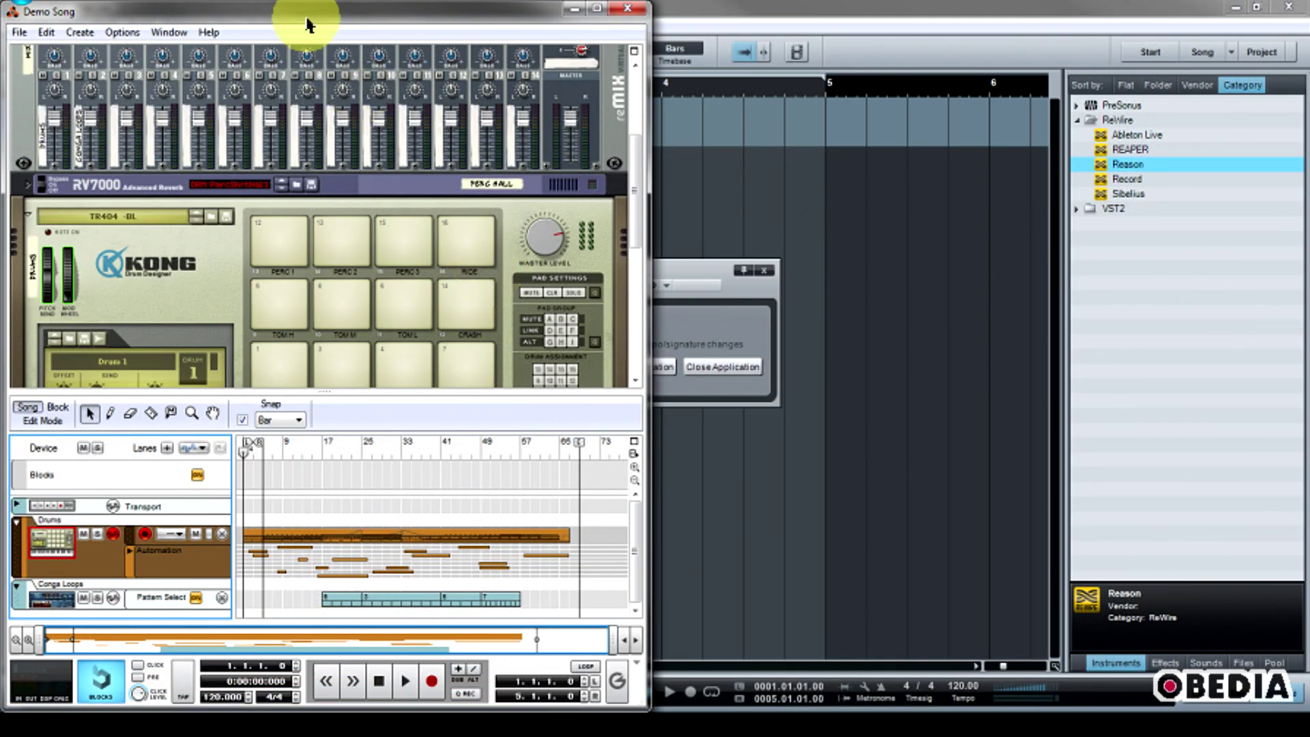
{"action": "left_click_drag", "start_coordinate": [301, 21], "coordinate": [509, 26]}
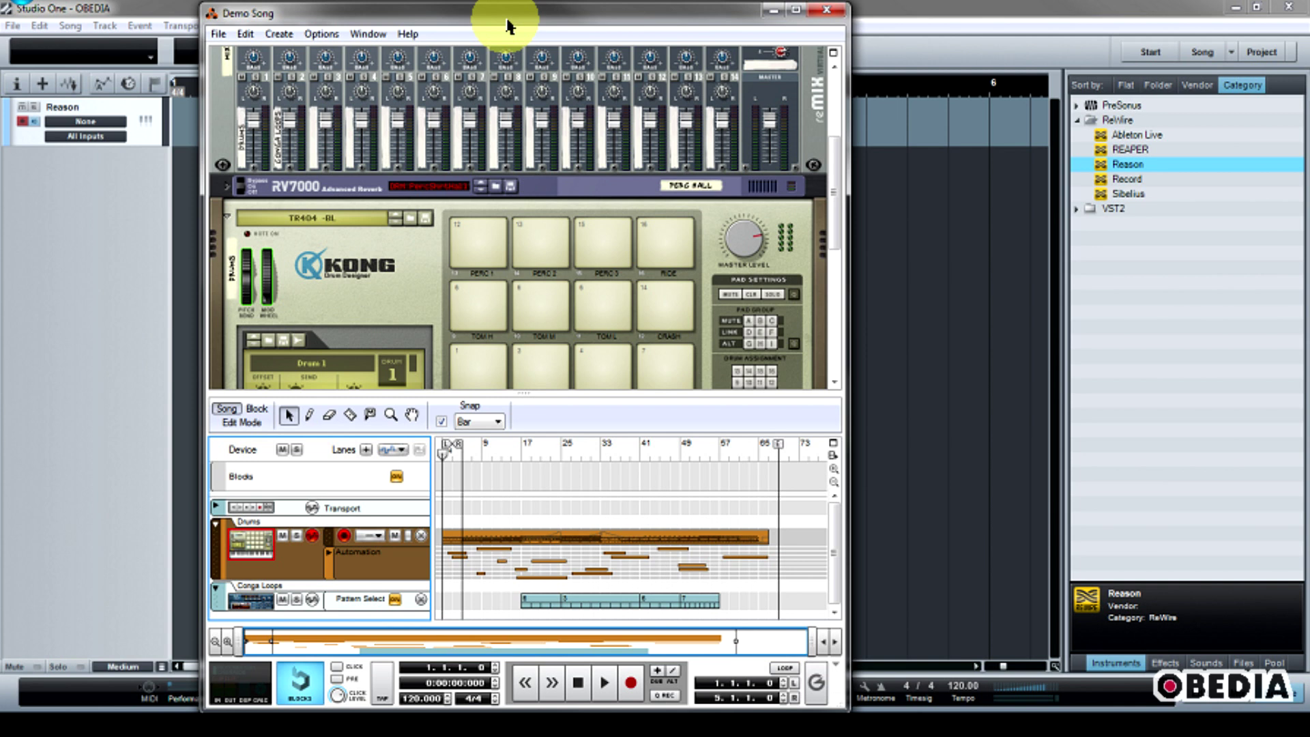
{"action": "left_click_drag", "start_coordinate": [508, 26], "coordinate": [544, 25]}
{"action": "left_click", "coordinate": [408, 63]}
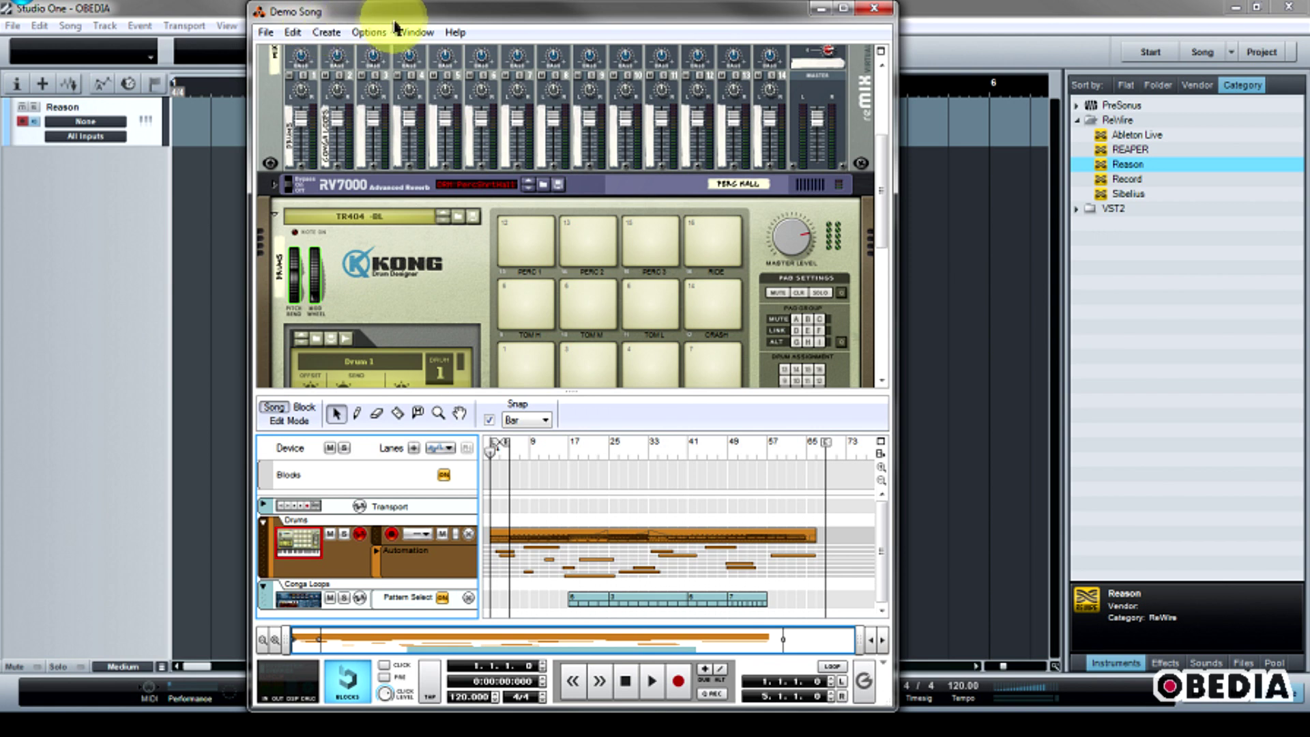
{"action": "left_click_drag", "start_coordinate": [395, 26], "coordinate": [574, 26]}
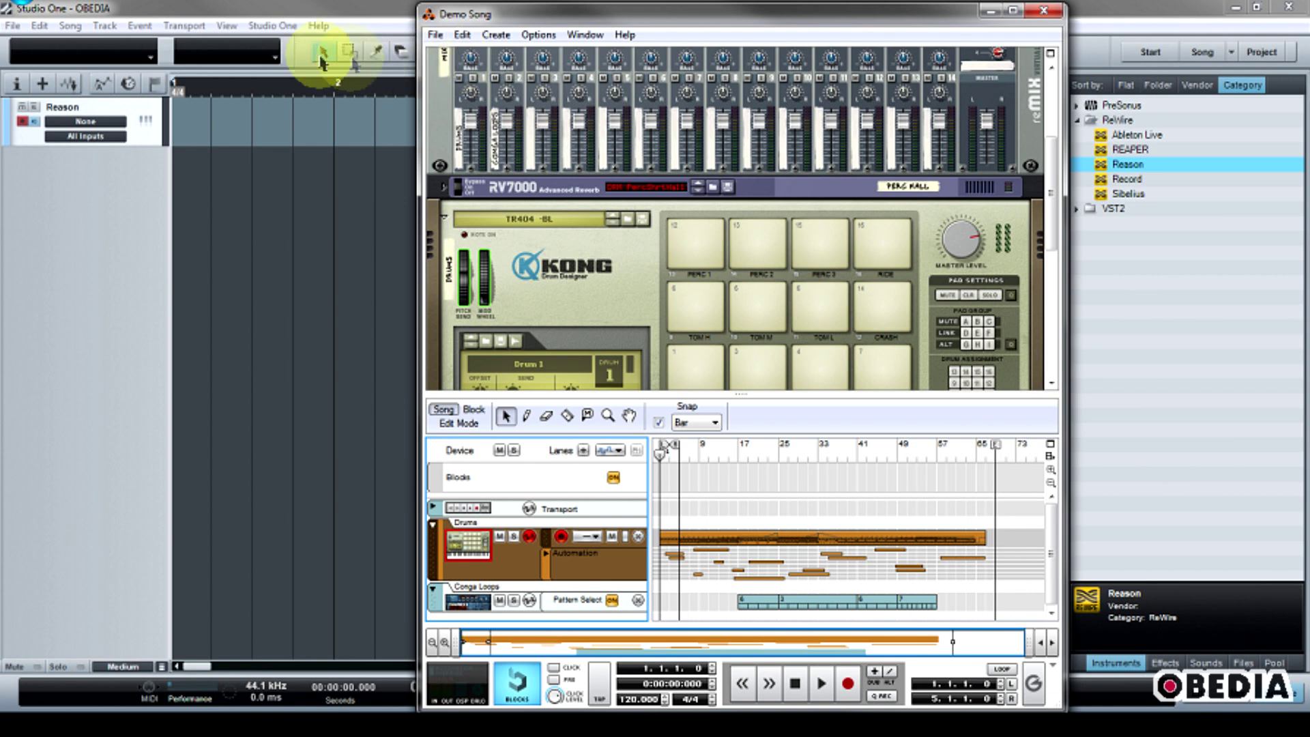
- Play the song from Reason's transport, make the Studio One Reason track taller, then stop and return to start
{"action": "left_click", "coordinate": [247, 18]}
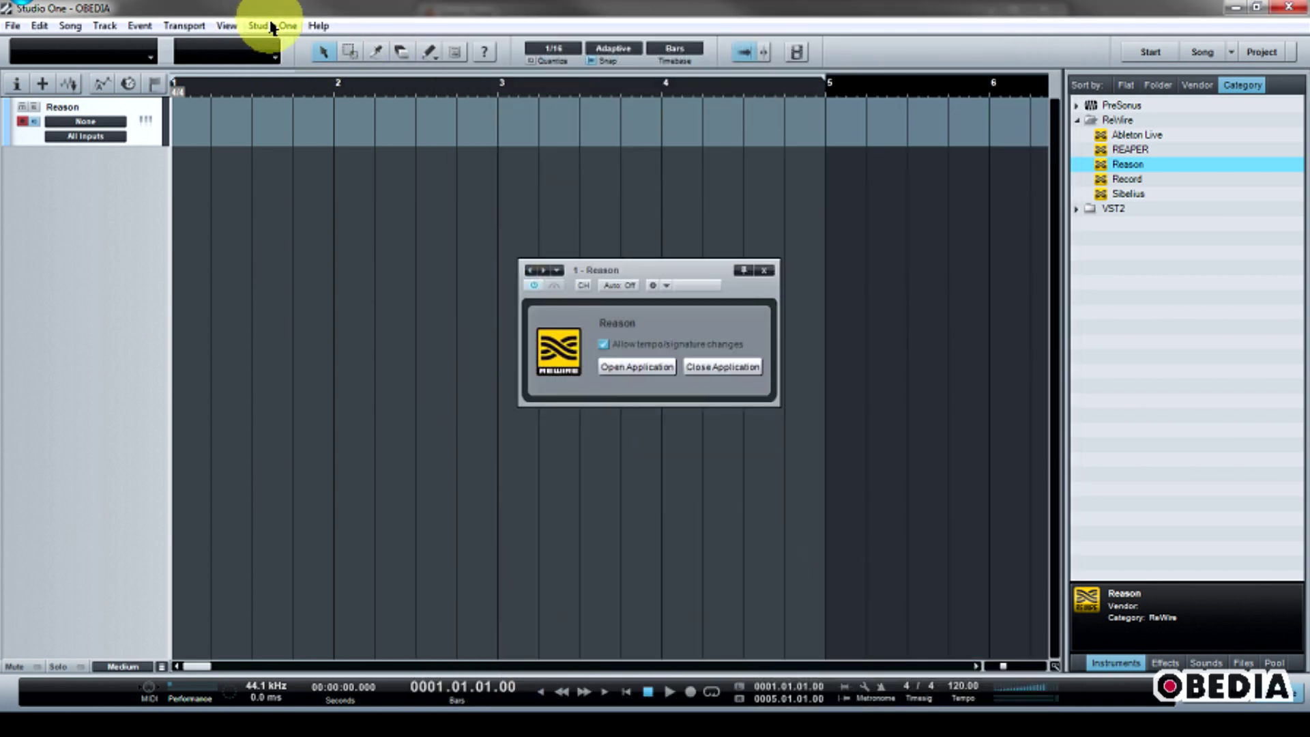
{"action": "key", "text": "alt+Tab"}
{"action": "left_click", "coordinate": [821, 684]}
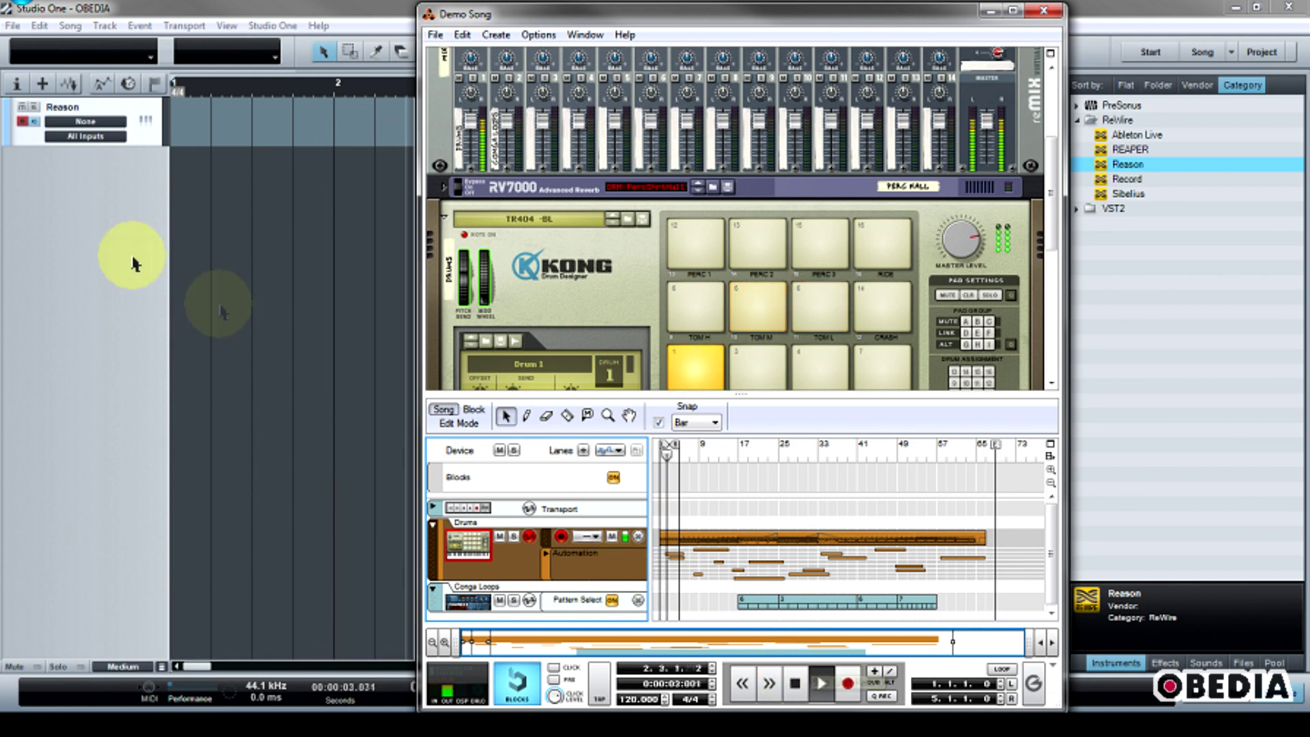
{"action": "left_click", "coordinate": [100, 205]}
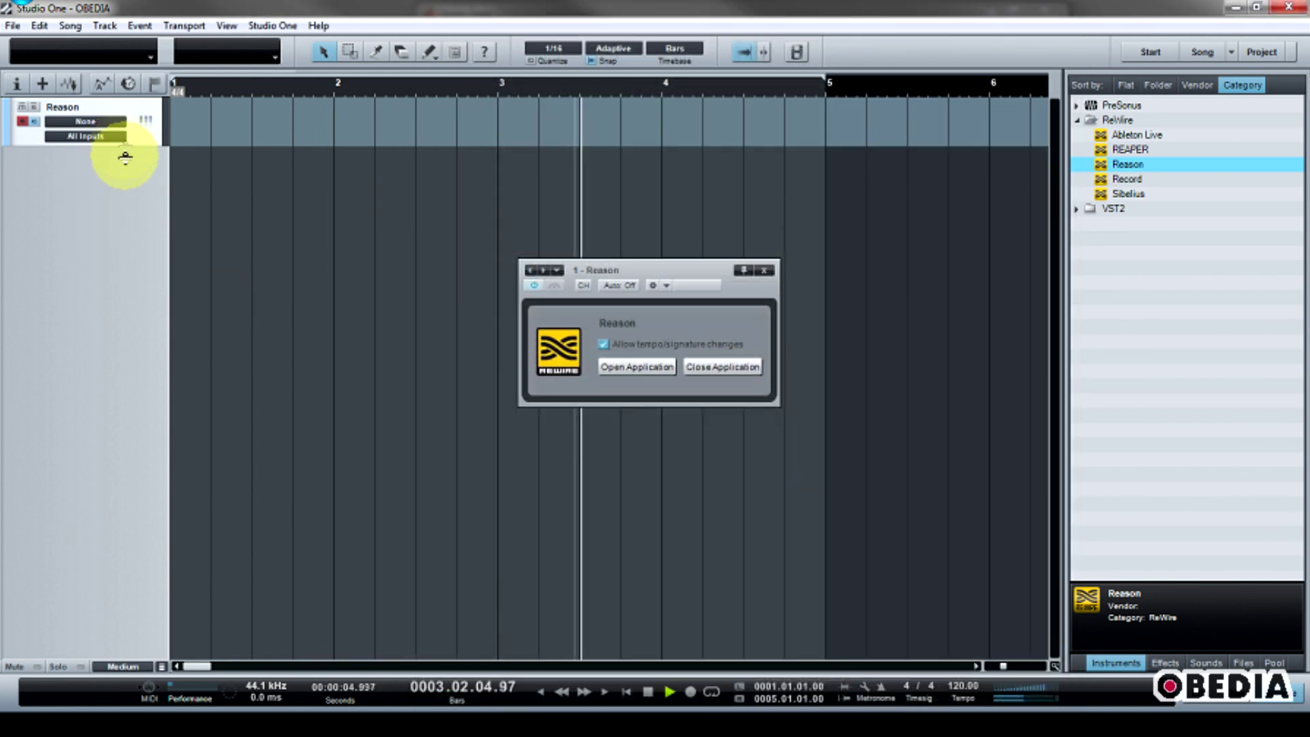
{"action": "left_click_drag", "start_coordinate": [117, 146], "coordinate": [131, 205]}
{"action": "key", "text": "alt+Tab"}
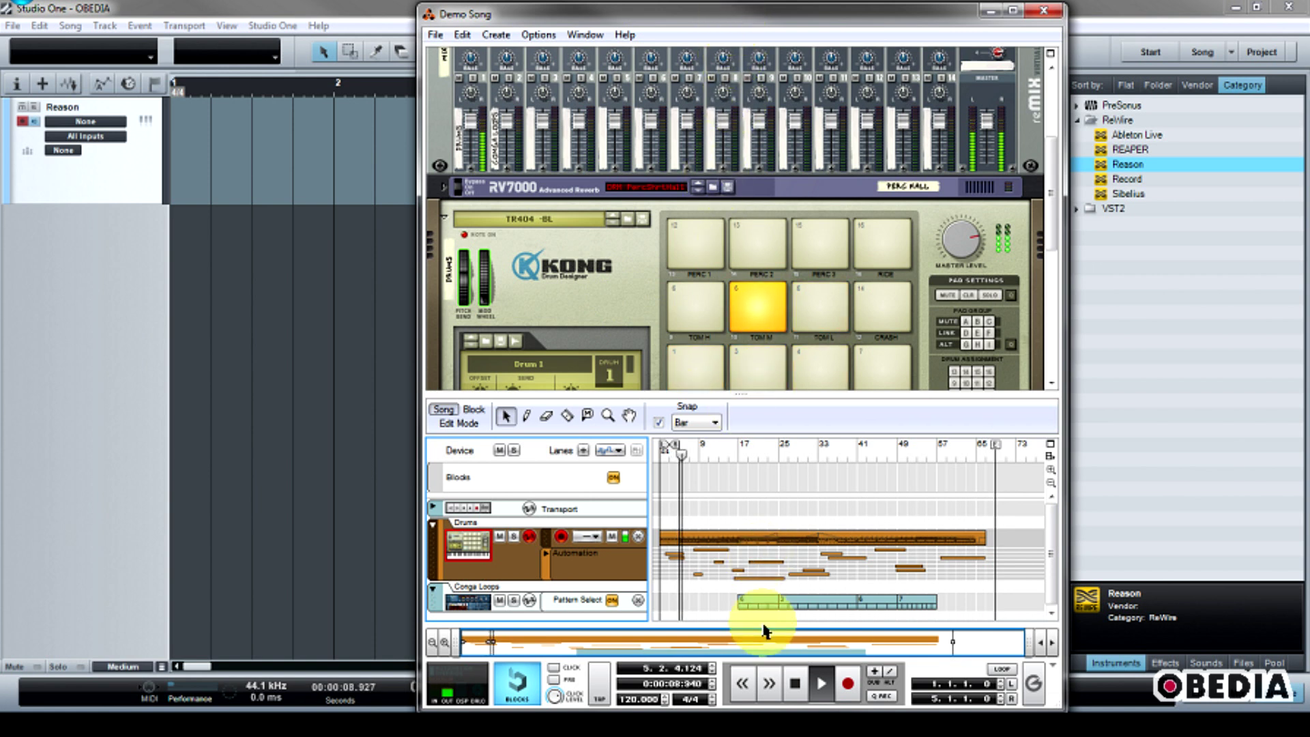
{"action": "double_click", "coordinate": [795, 683]}
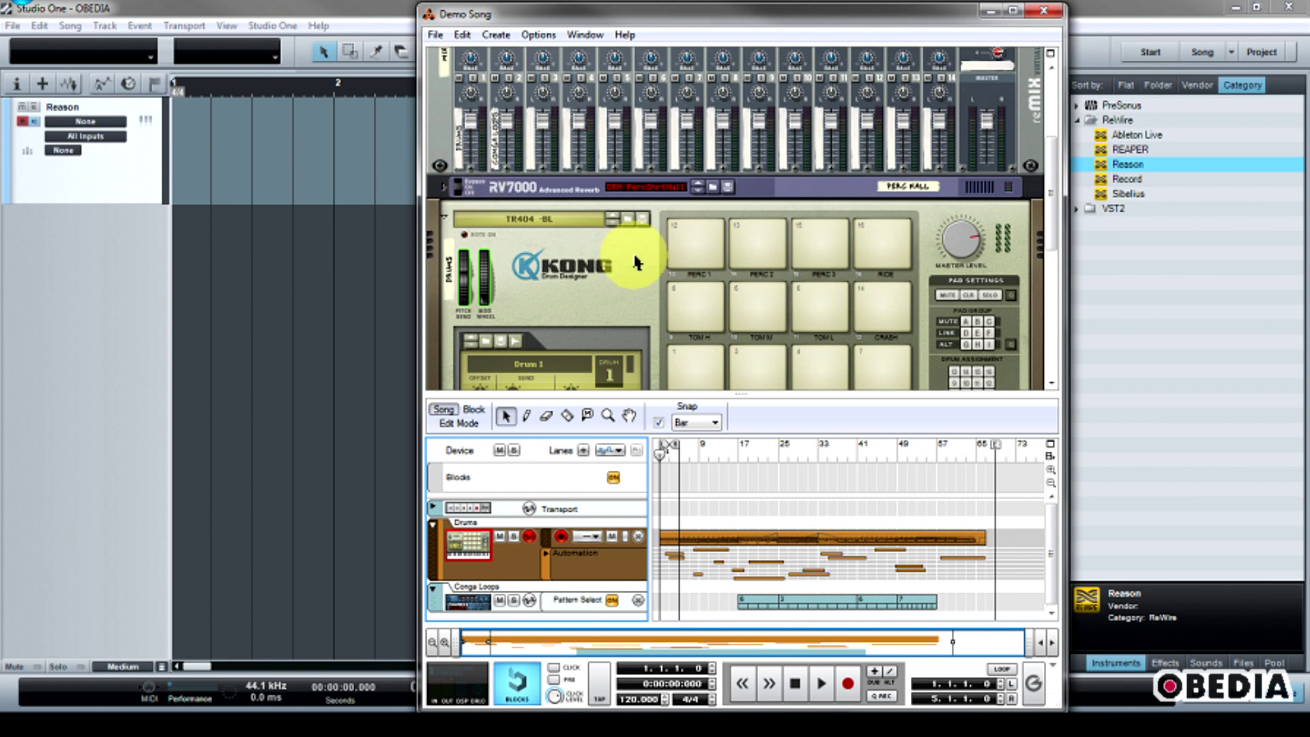
- Play from Studio One's transport, check Reason's Kong drum designer follows, and move the ReWire panel aside
{"action": "left_click", "coordinate": [93, 491]}
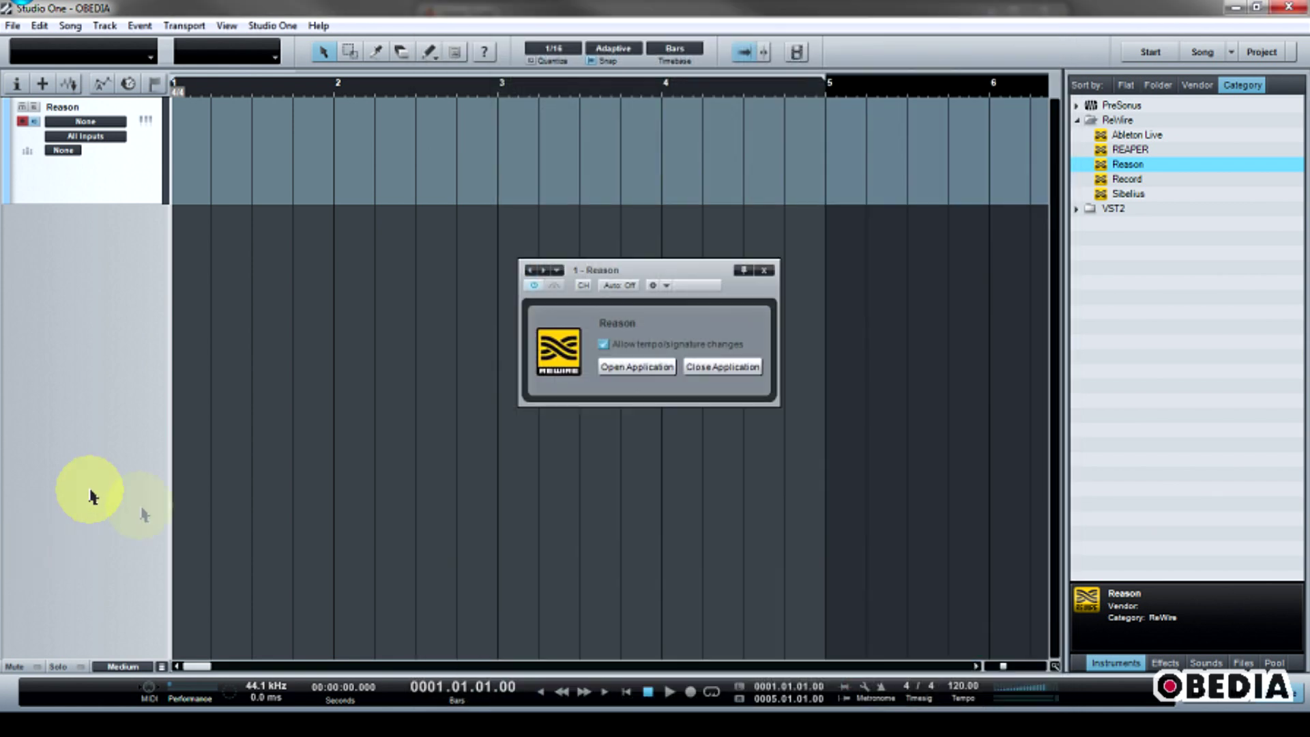
{"action": "left_click", "coordinate": [669, 691]}
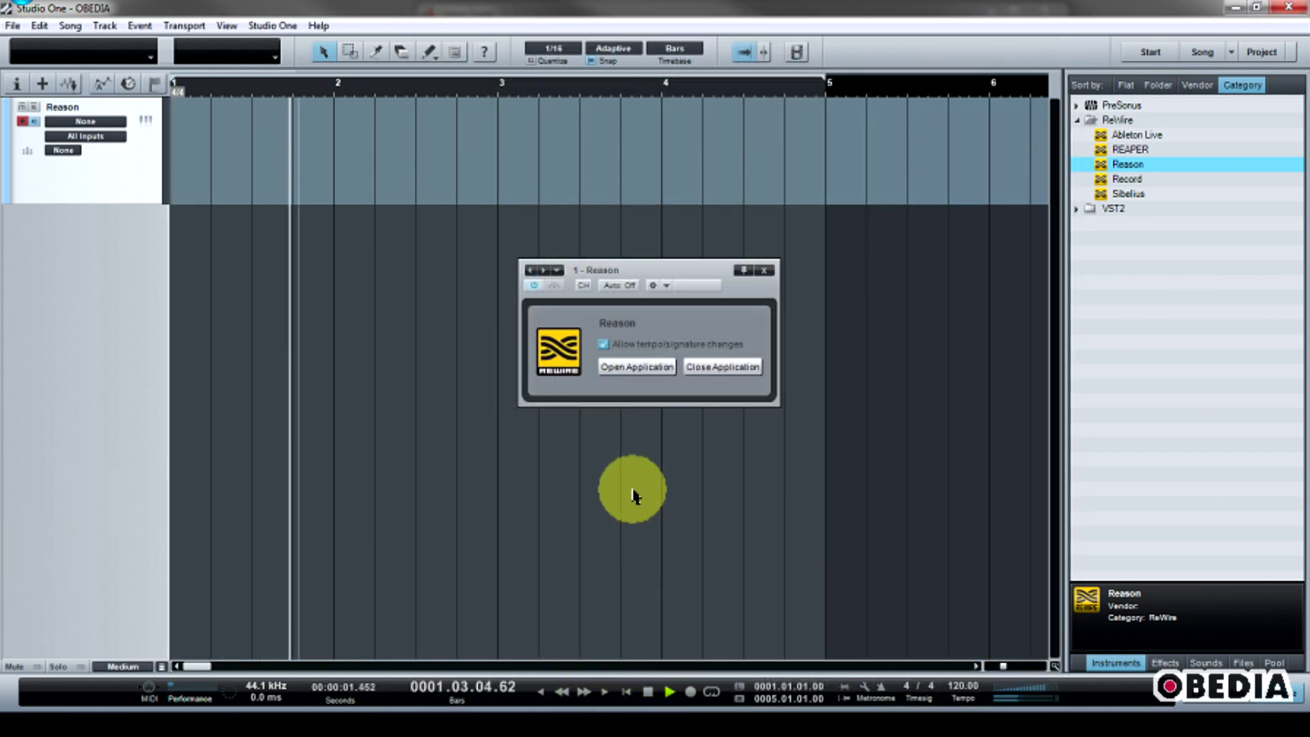
{"action": "key", "text": "alt+Tab"}
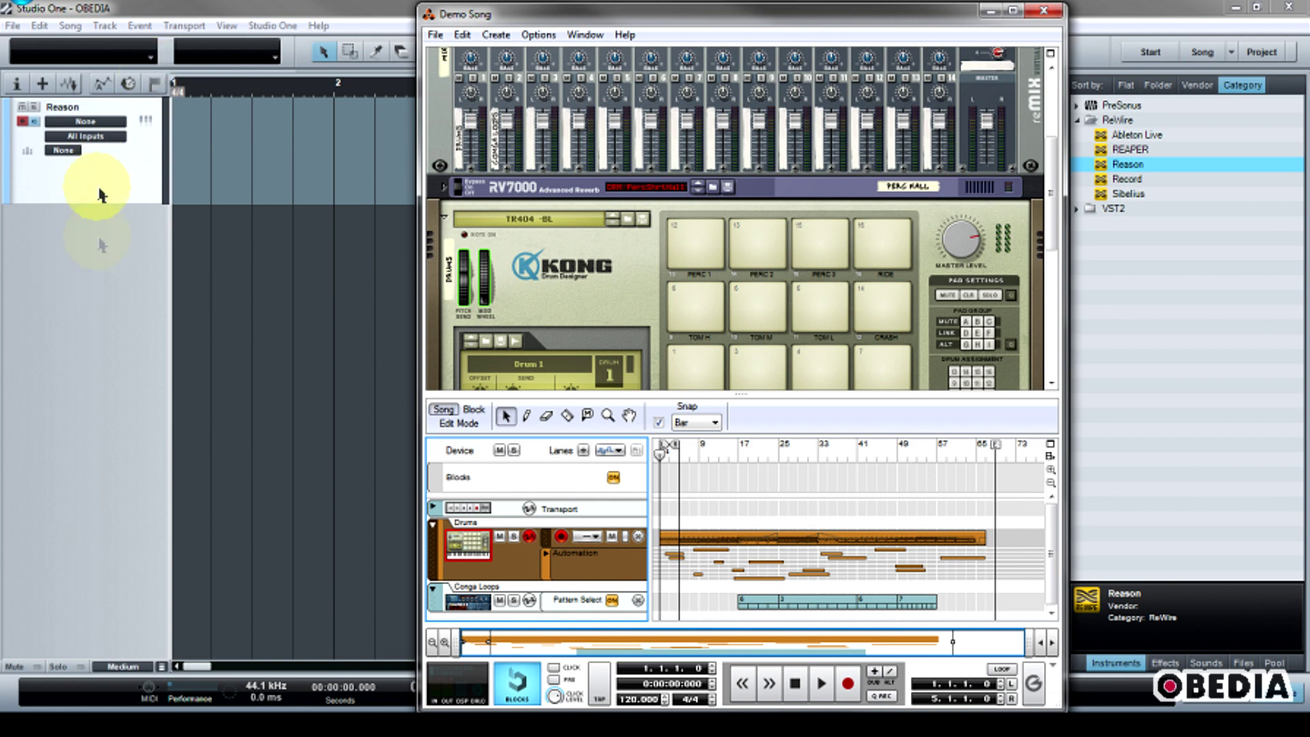
{"action": "left_click", "coordinate": [699, 242]}
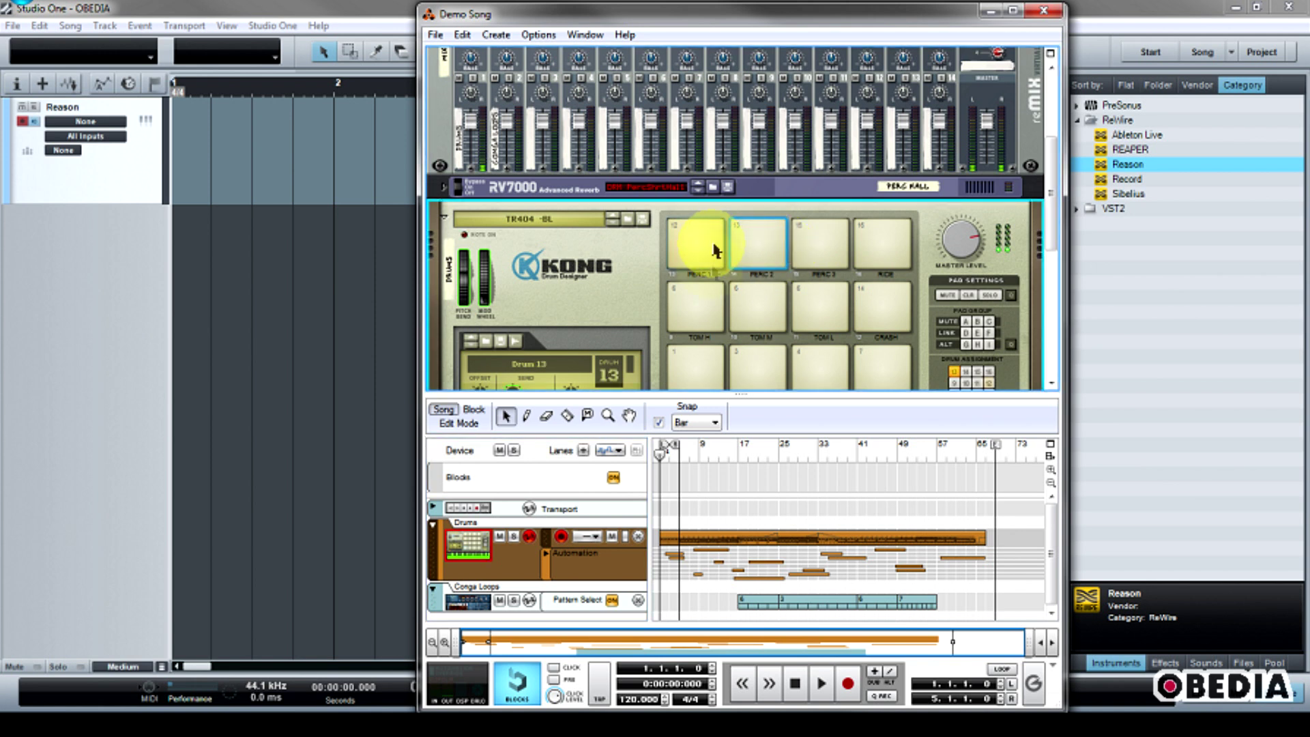
{"action": "left_click", "coordinate": [707, 301]}
{"action": "left_click", "coordinate": [754, 304]}
{"action": "left_click", "coordinate": [703, 365]}
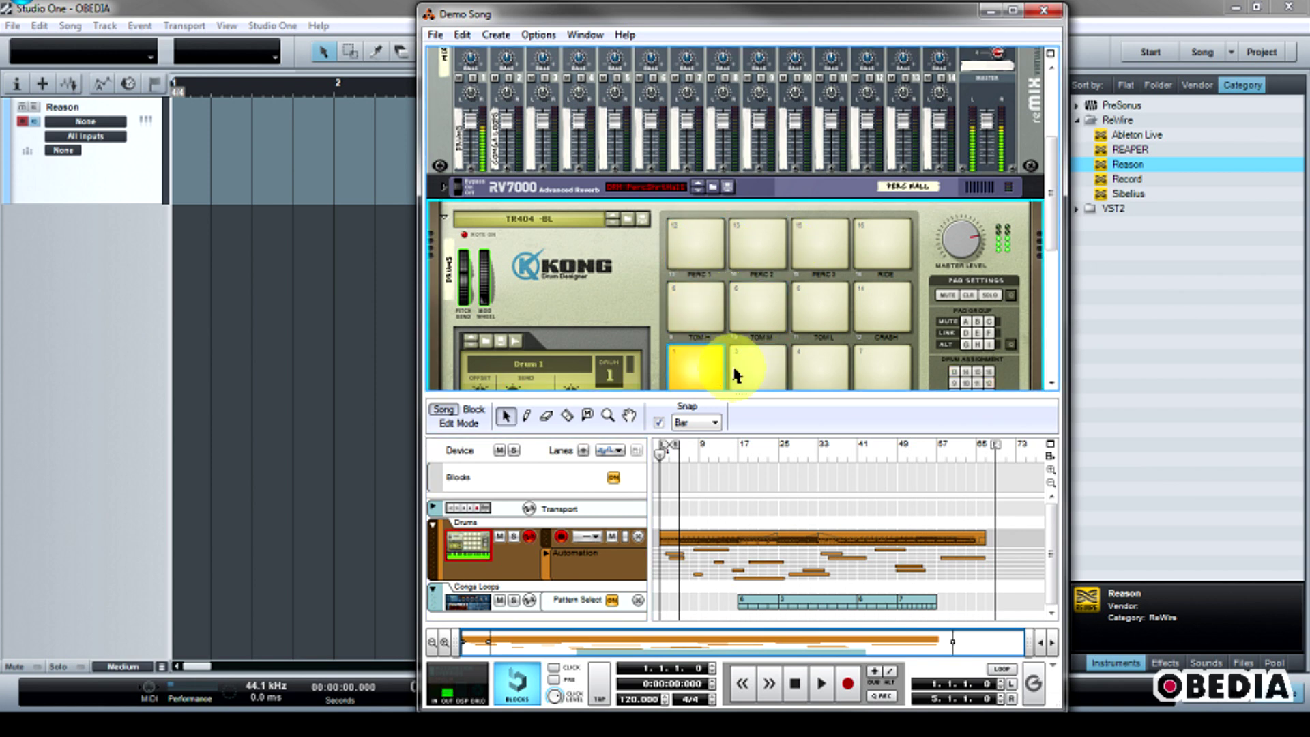
{"action": "left_click", "coordinate": [130, 294]}
{"action": "left_click_drag", "start_coordinate": [672, 269], "coordinate": [625, 260]}
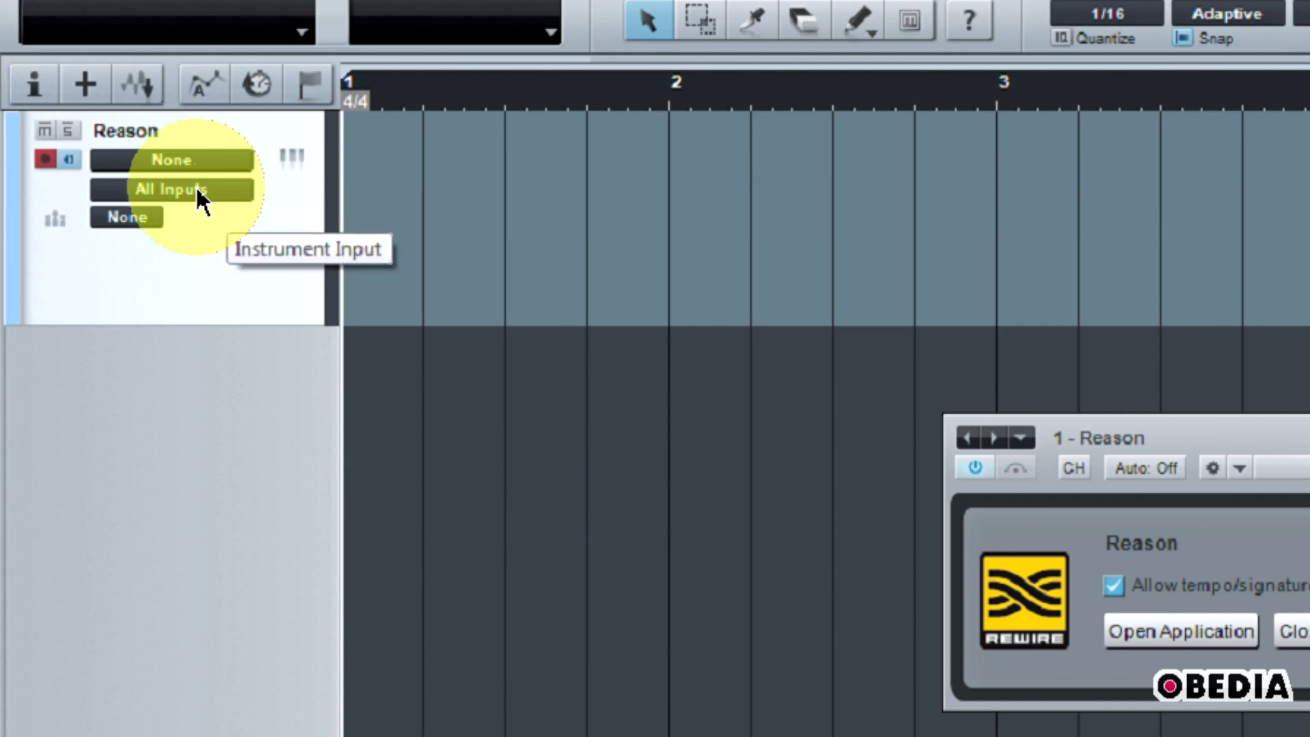
- Route the Reason track's instrument output to Reason, leaving its input unchanged
{"action": "left_click", "coordinate": [195, 191]}
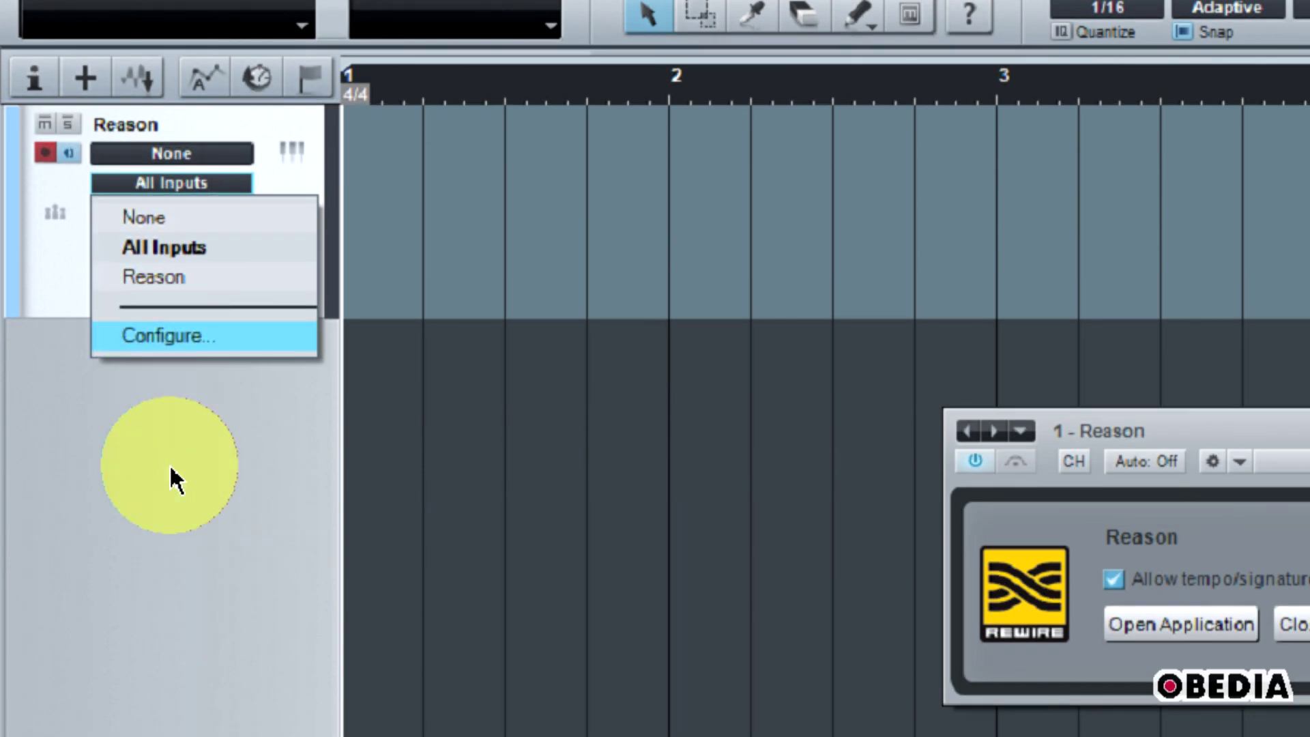
{"action": "left_click", "coordinate": [172, 472]}
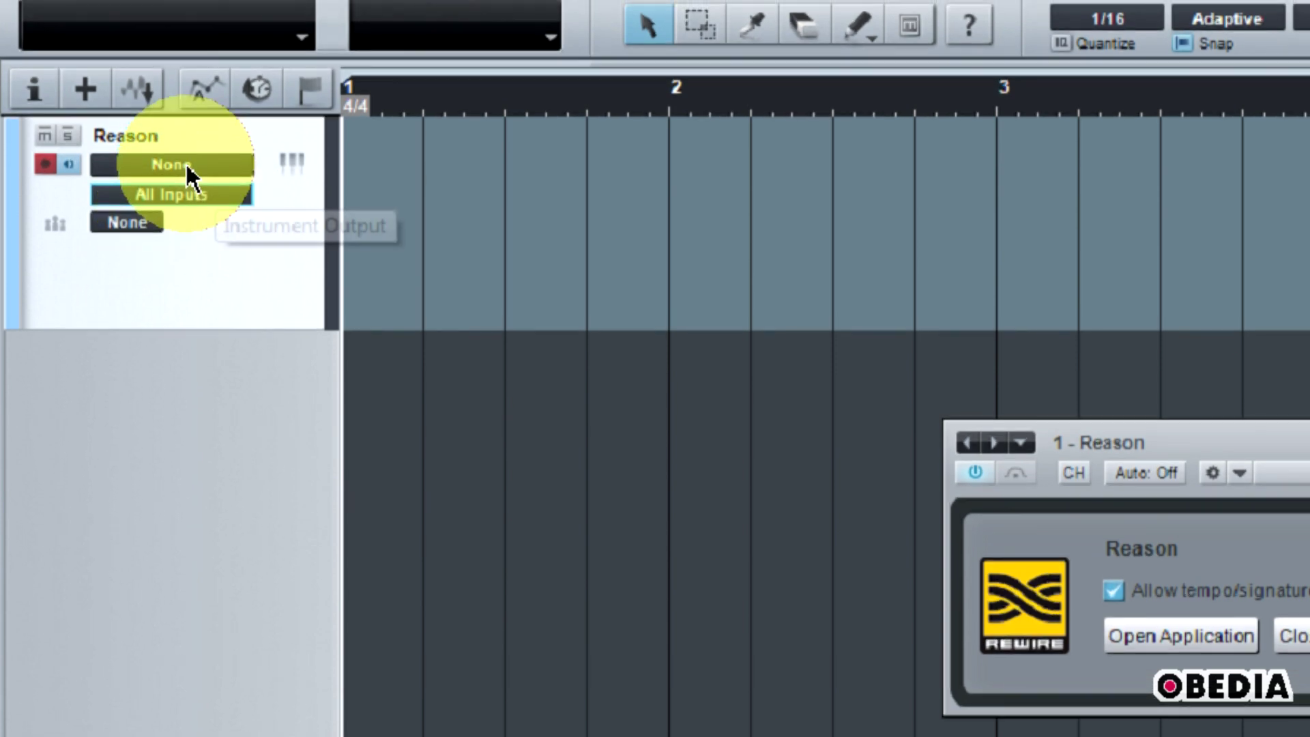
{"action": "left_click", "coordinate": [187, 167]}
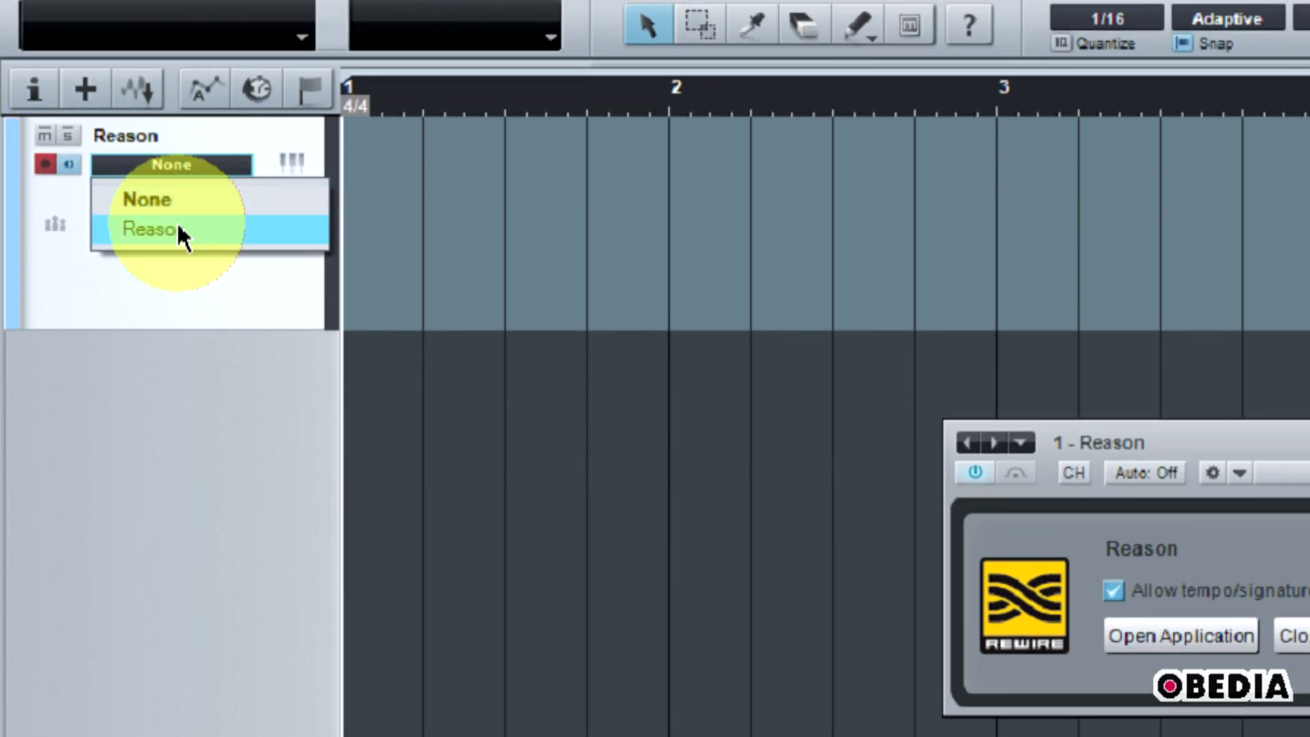
{"action": "left_click", "coordinate": [177, 223]}
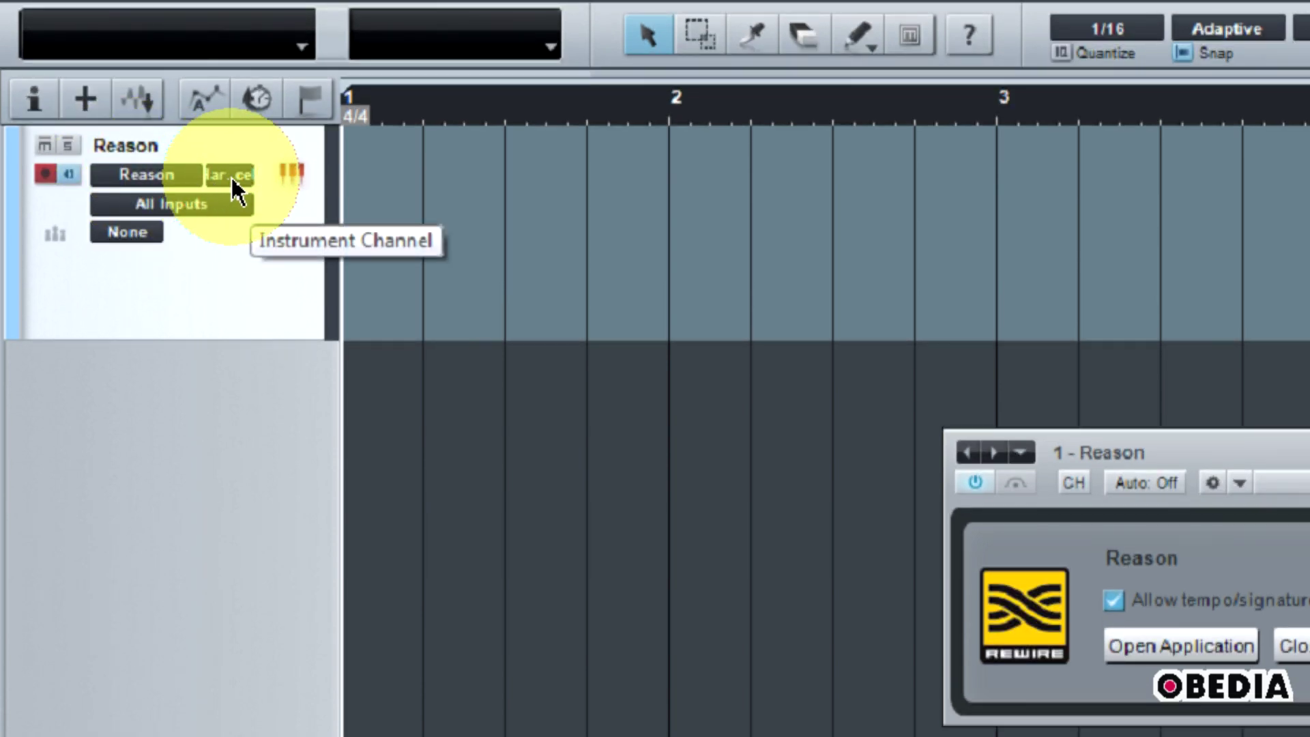
{"action": "left_click", "coordinate": [231, 175]}
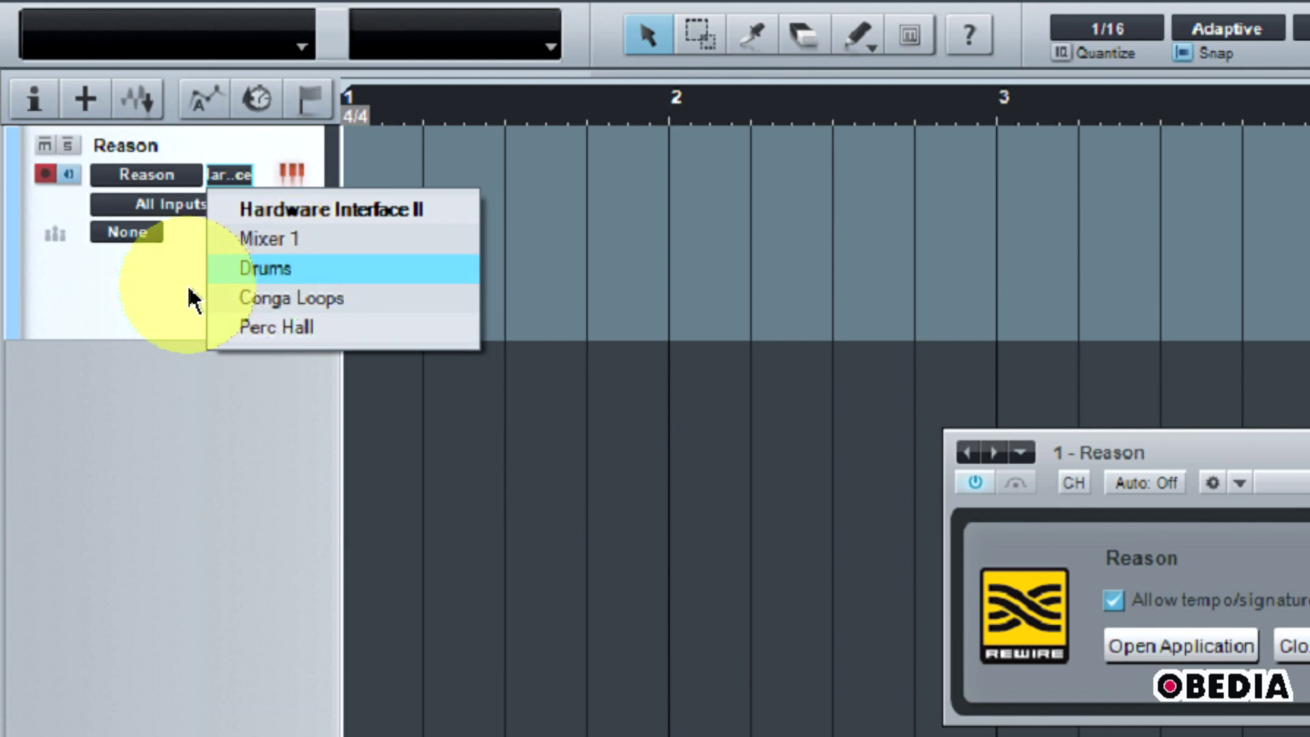
{"action": "left_click", "coordinate": [132, 284]}
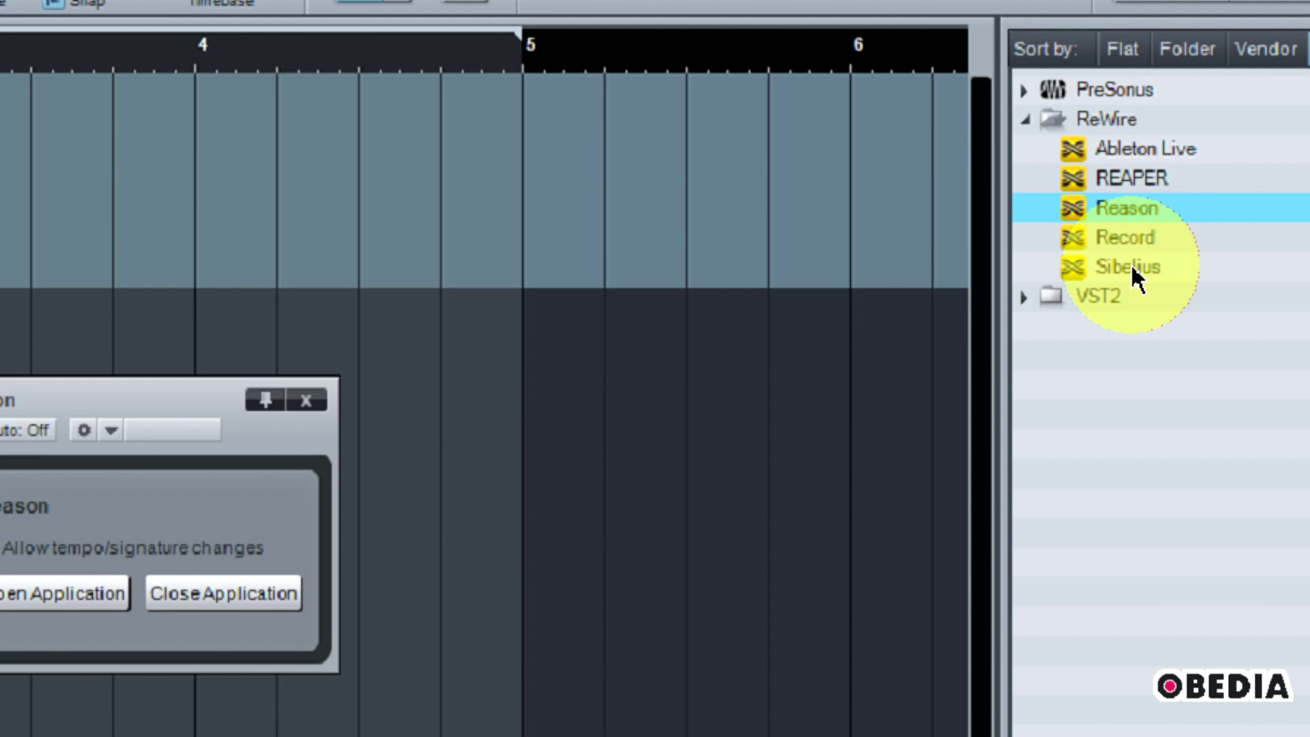
{"action": "left_click_drag", "start_coordinate": [1099, 273], "coordinate": [1059, 284]}
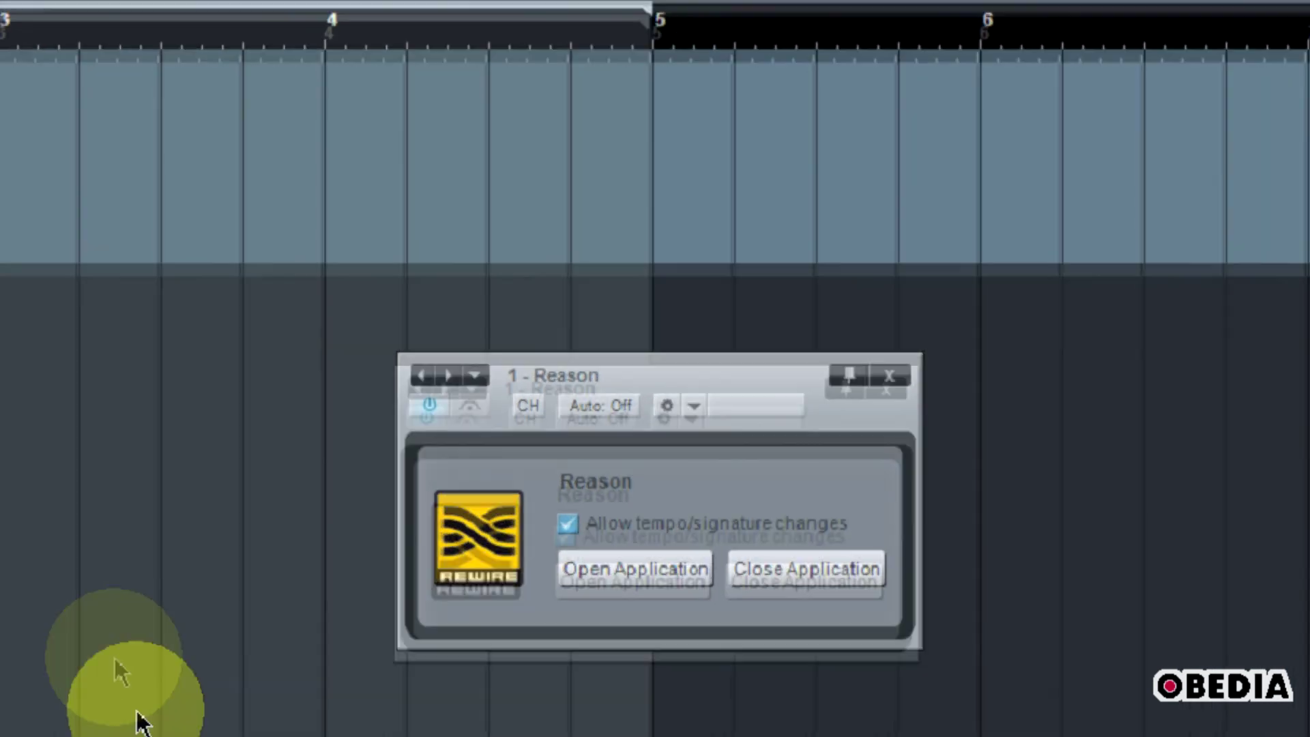